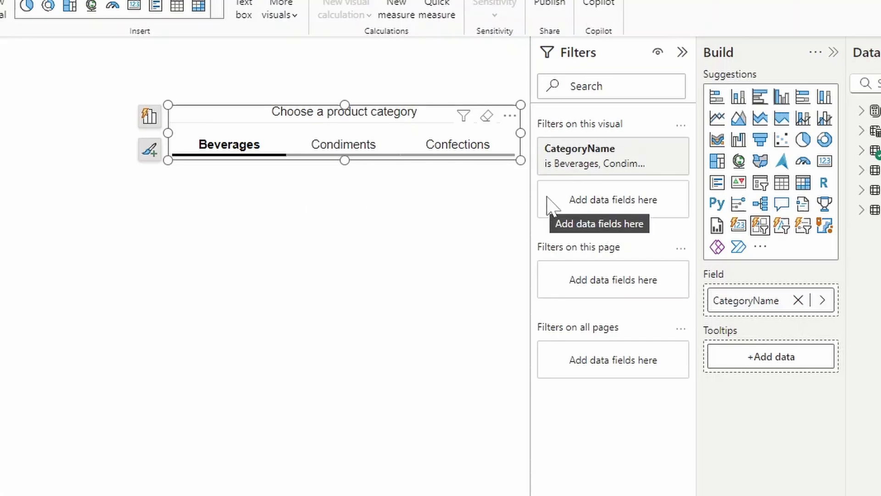
Step: Select the Condiments tile in the tab-style slicer, then deselect the visual to view it cleanly
click(365, 151)
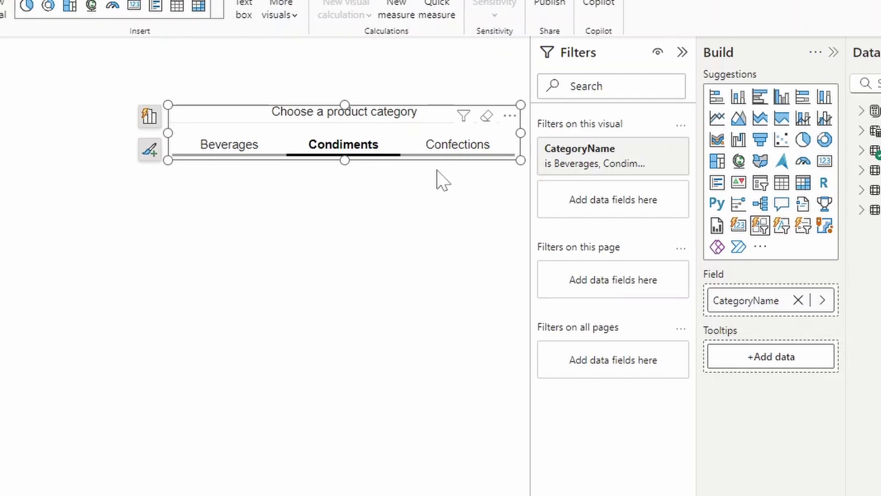
click(397, 207)
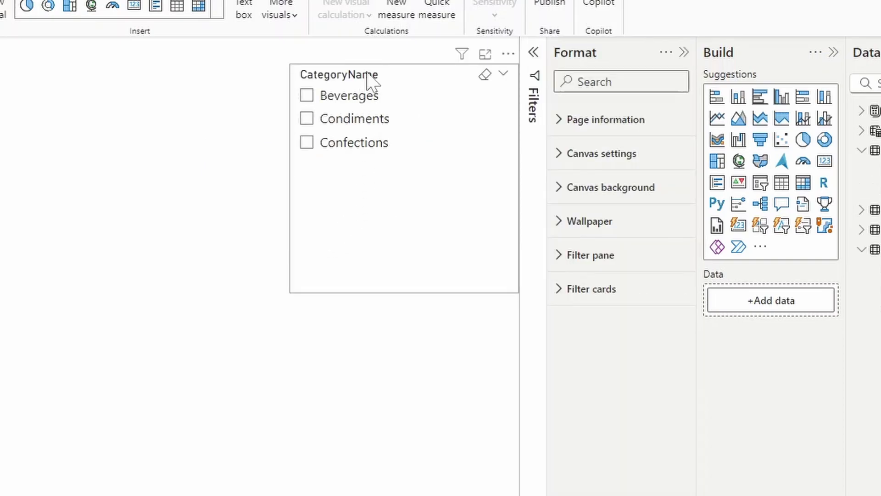
click(372, 81)
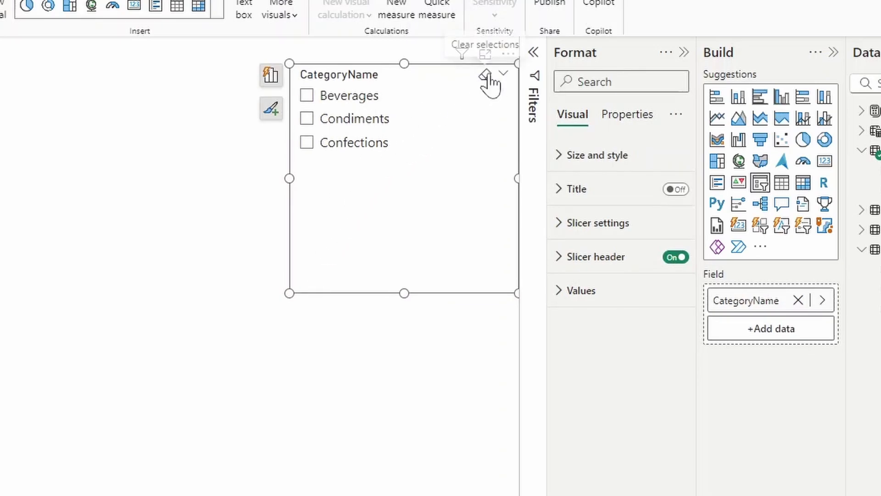
click(533, 53)
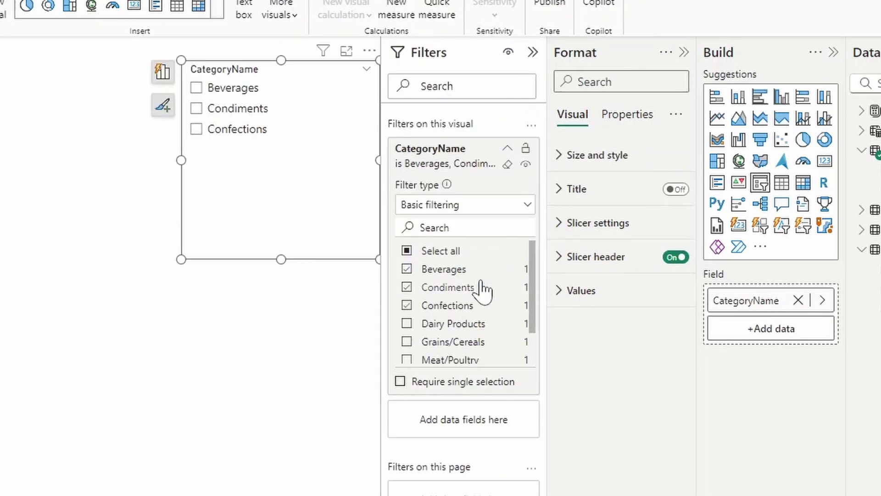
click(533, 53)
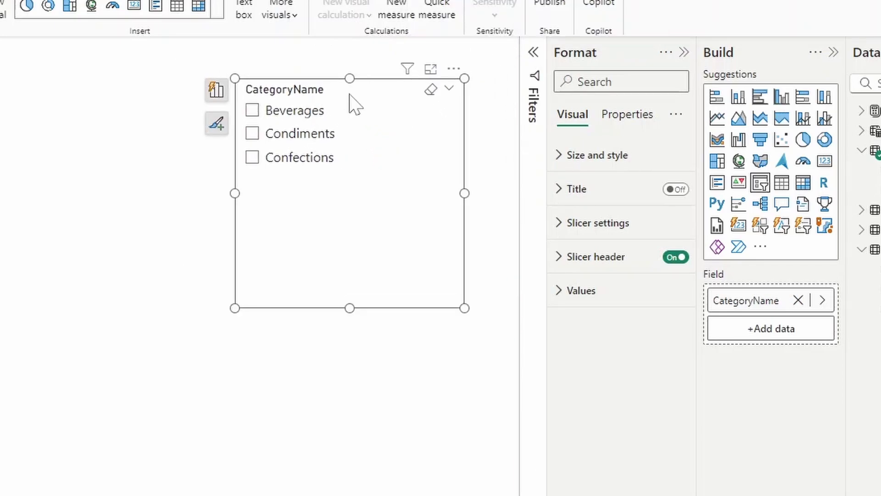
Step: Convert the list slicer to a tile slicer and resize it into a wide, short row of tiles
click(764, 236)
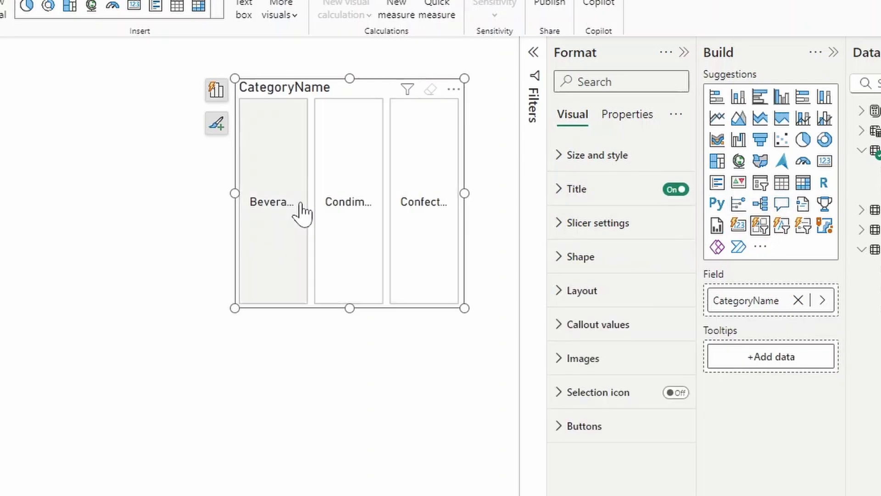
drag(235, 193, 136, 202)
drag(300, 308, 338, 152)
drag(238, 84, 281, 151)
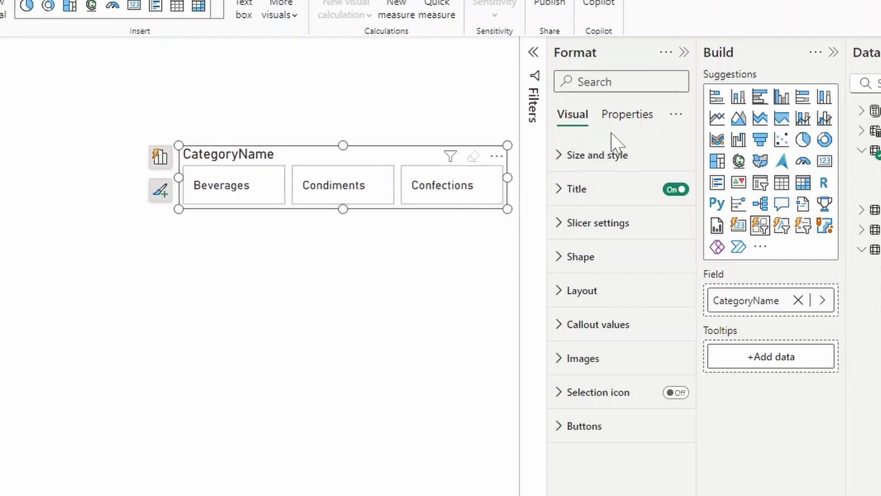
Step: Replace the slicer title CategoryName with 'Select a product category'
click(602, 205)
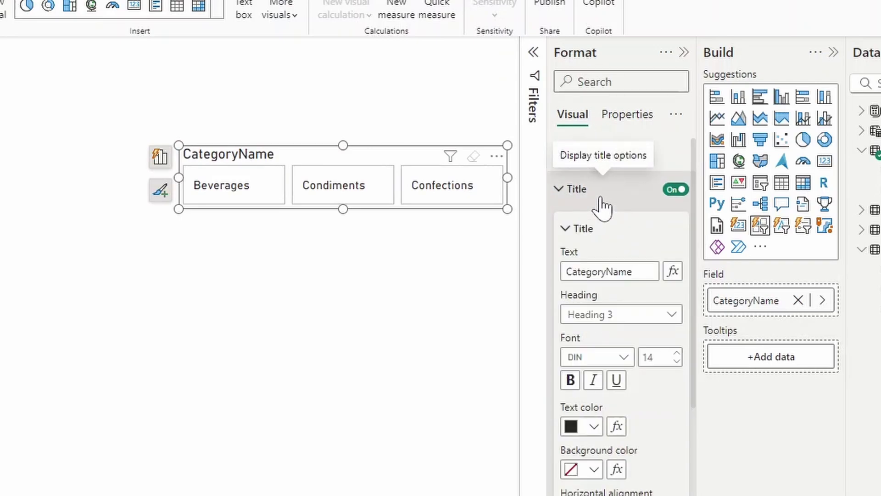
drag(642, 272, 546, 278)
text(Select a )
text(product categor)
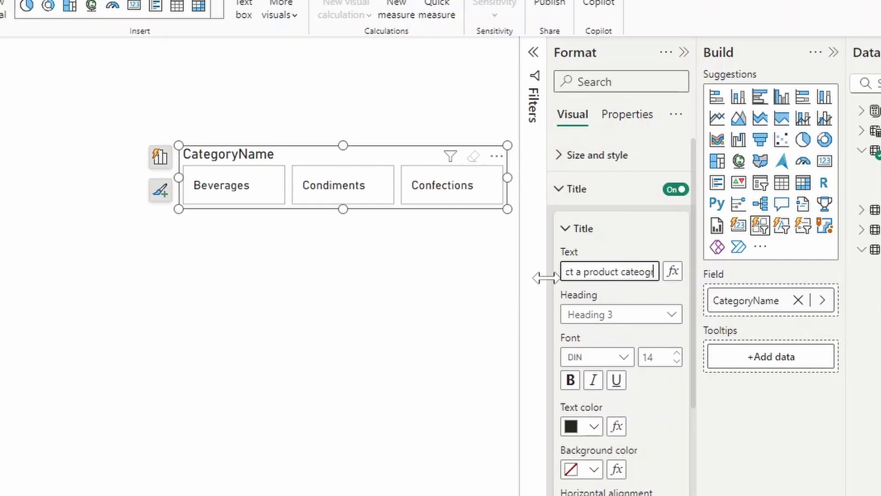
text(y)
key(Return)
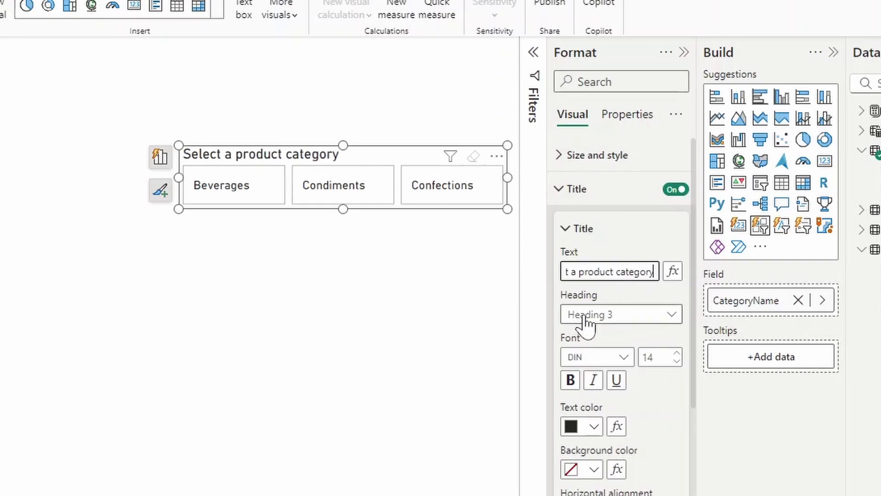
Step: Format the title in Arial at size 10, centred over the slicer
click(614, 359)
click(612, 379)
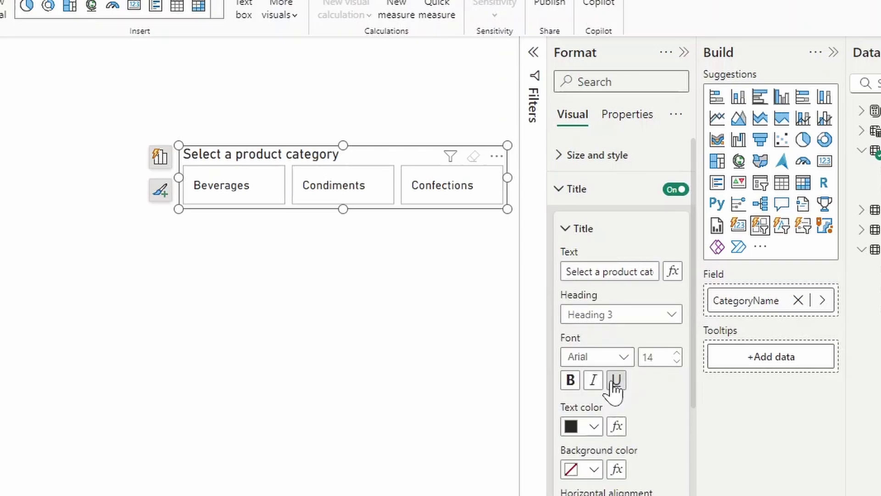
click(675, 361)
click(675, 361)
click(676, 361)
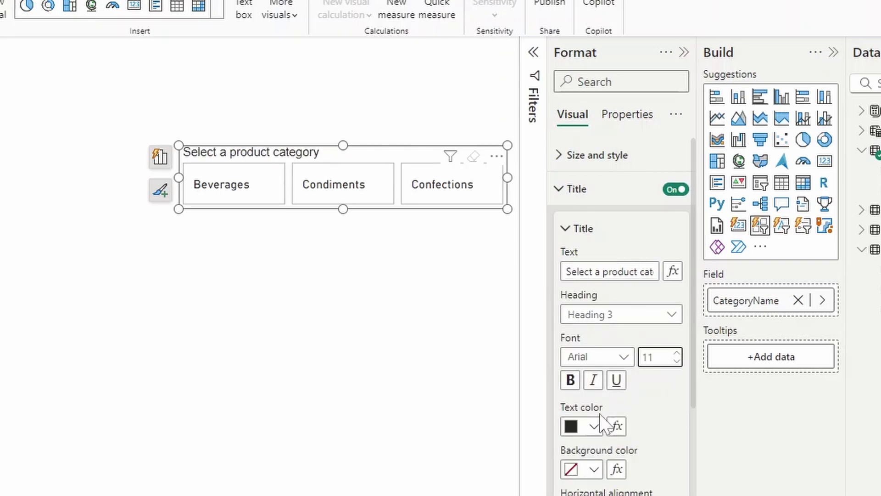
scroll(660, 407, down, 7)
scroll(642, 394, up, 3)
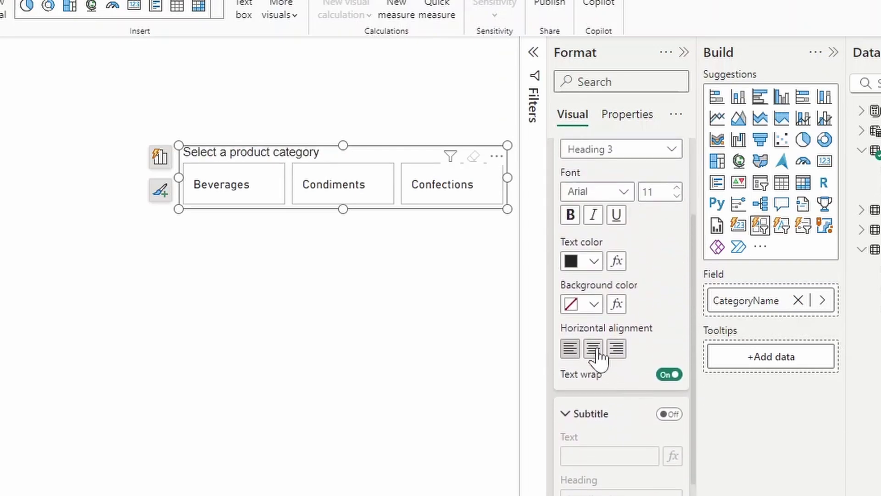
click(593, 349)
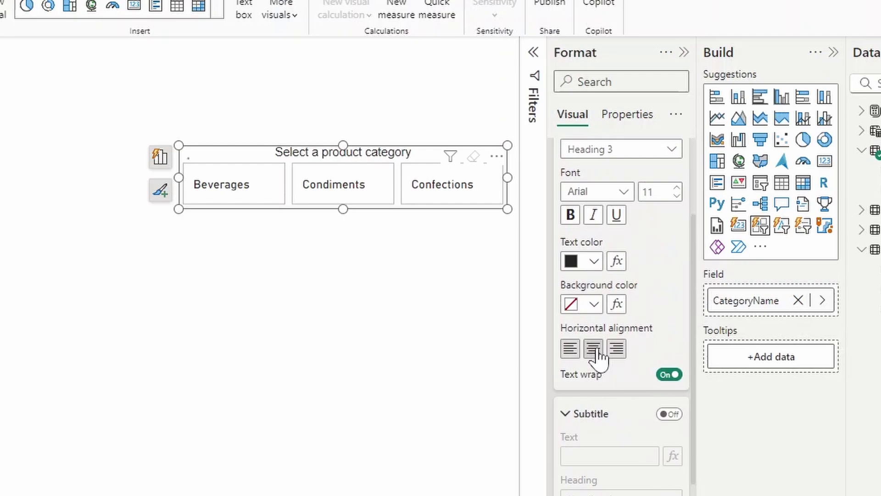
click(676, 196)
Step: Add a light grey divider under the title, then deselect and reposition the slicer
scroll(660, 404, down, 2)
scroll(656, 413, down, 3)
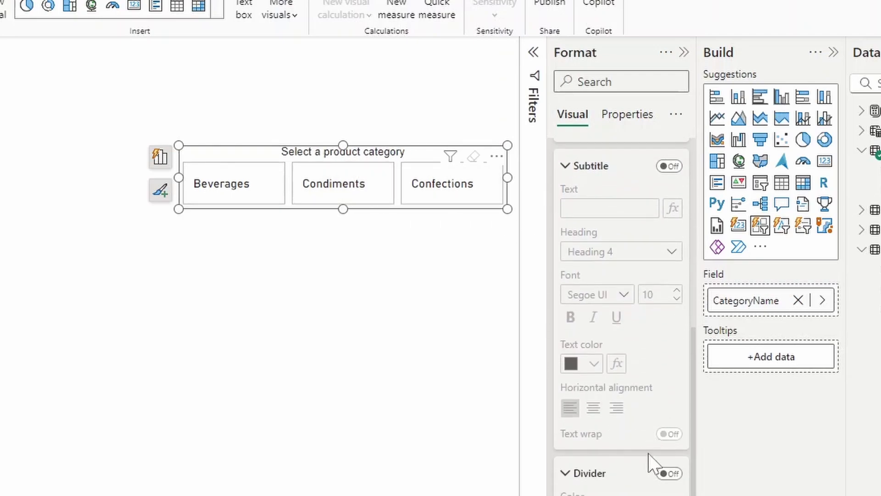
click(668, 473)
scroll(669, 459, down, 4)
click(594, 350)
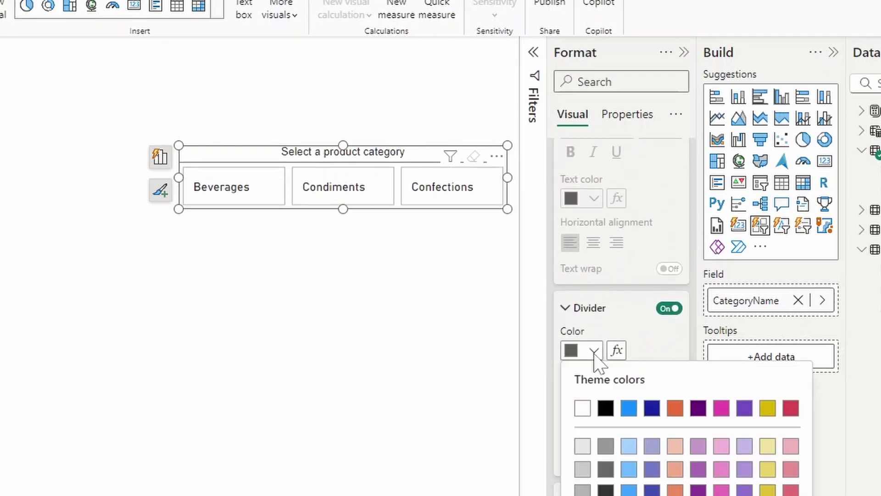
click(582, 445)
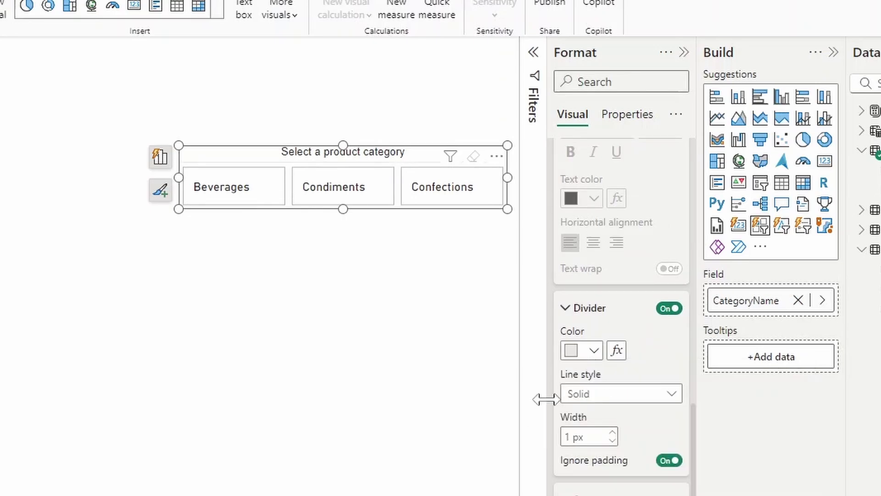
click(411, 117)
drag(385, 163, 397, 229)
Step: Turn on Force selection in the slicer's Selection settings so Beverages stays chosen
click(398, 381)
click(491, 216)
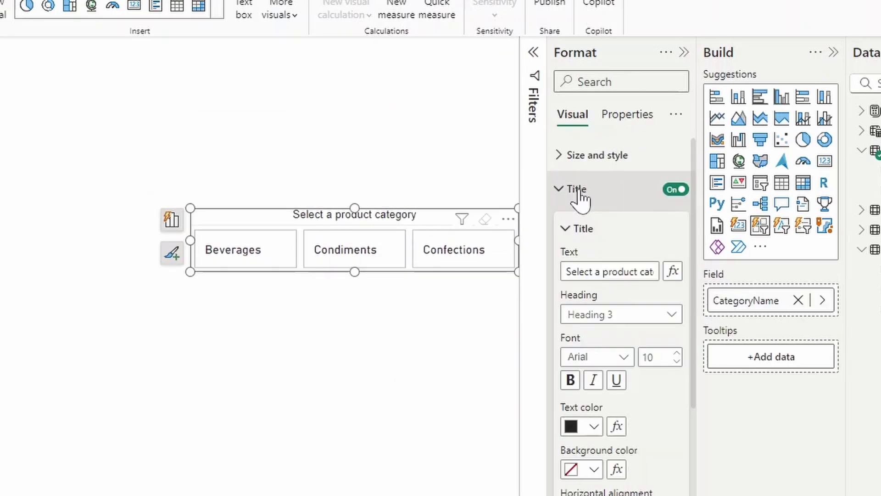
click(581, 196)
click(595, 230)
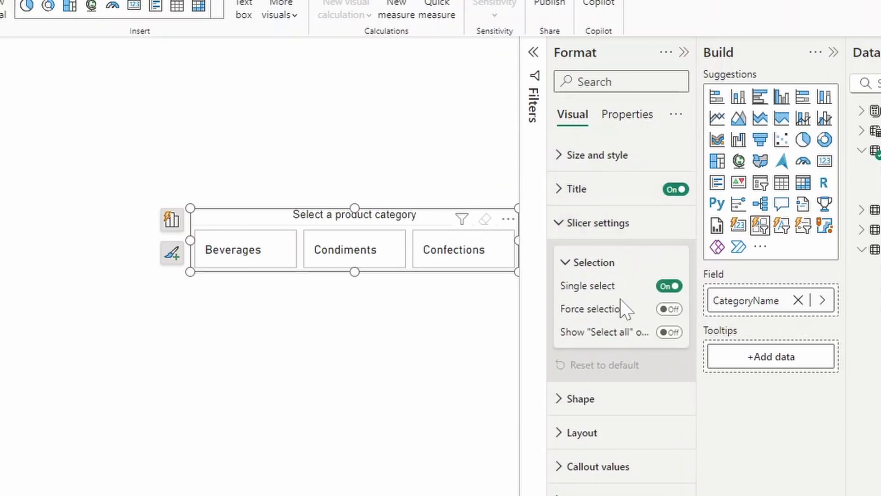
click(670, 309)
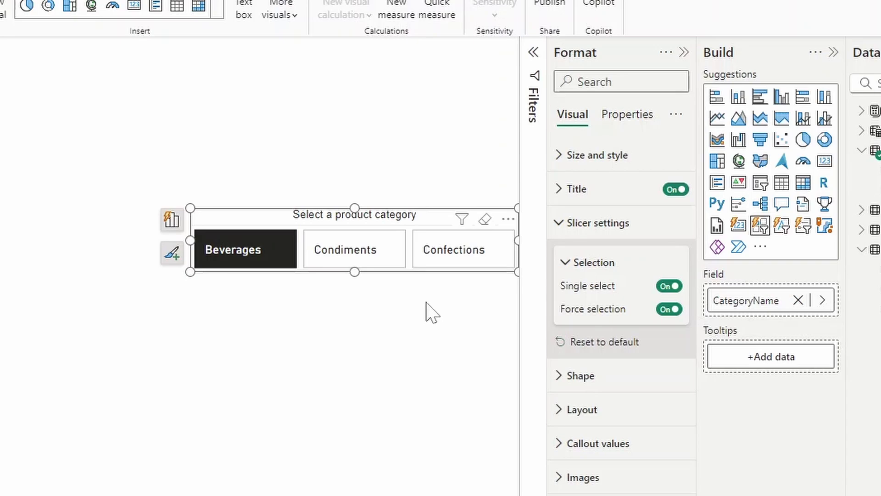
Step: Change the Layout arrangement of the slicer buttons from Grid to Single row
click(658, 220)
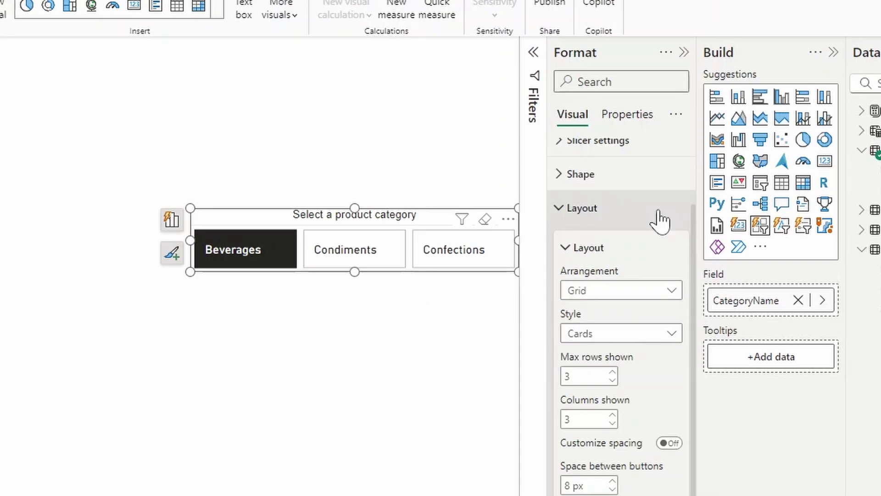
click(597, 292)
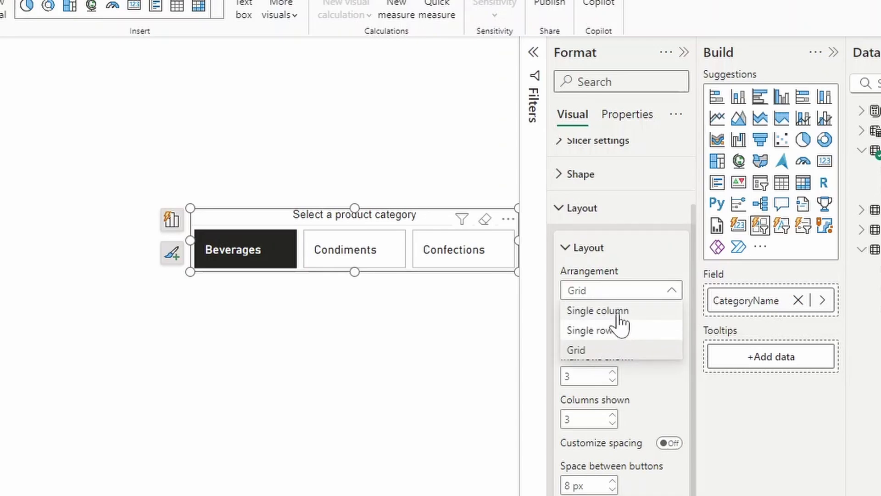
click(623, 330)
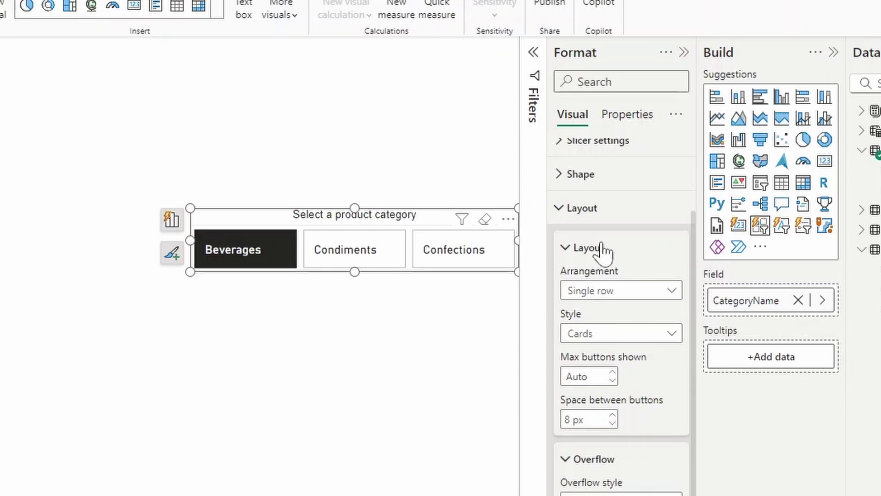
Step: Test adding Dairy Products as a fourth category via the Filters pane, then remove it
click(533, 52)
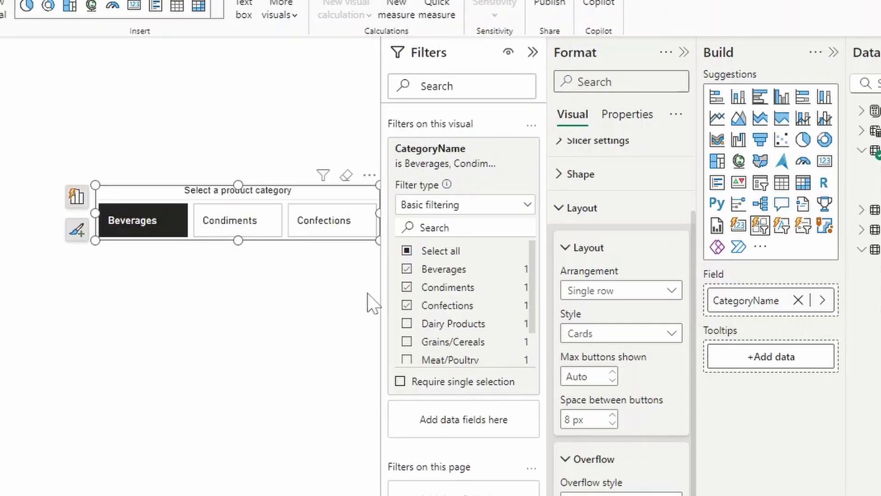
click(437, 324)
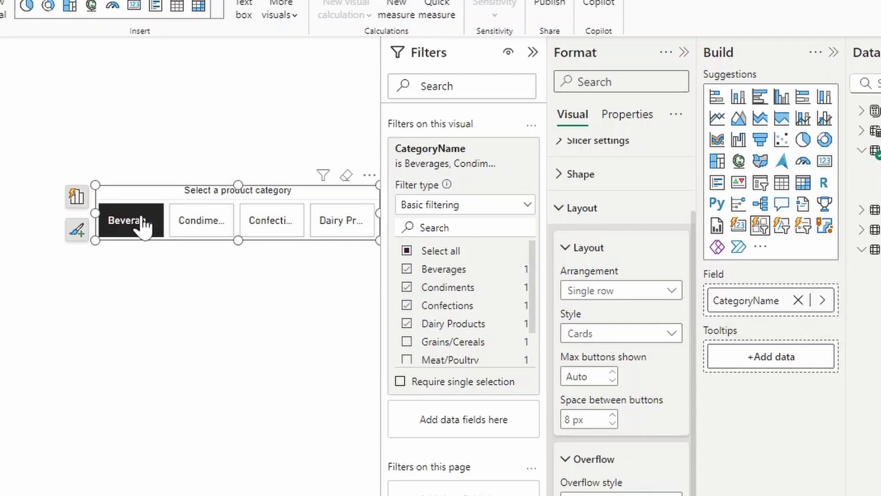
mouse_move(94, 220)
mouse_down()
mouse_move(0, 221)
mouse_move(98, 221)
mouse_up()
click(449, 324)
click(532, 53)
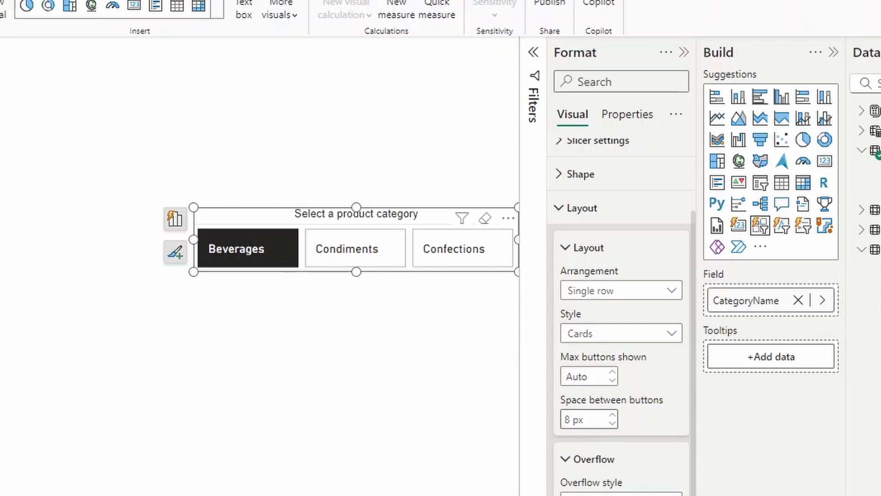
Step: Set Space between buttons to 0 px
click(564, 418)
text(0)
click(645, 382)
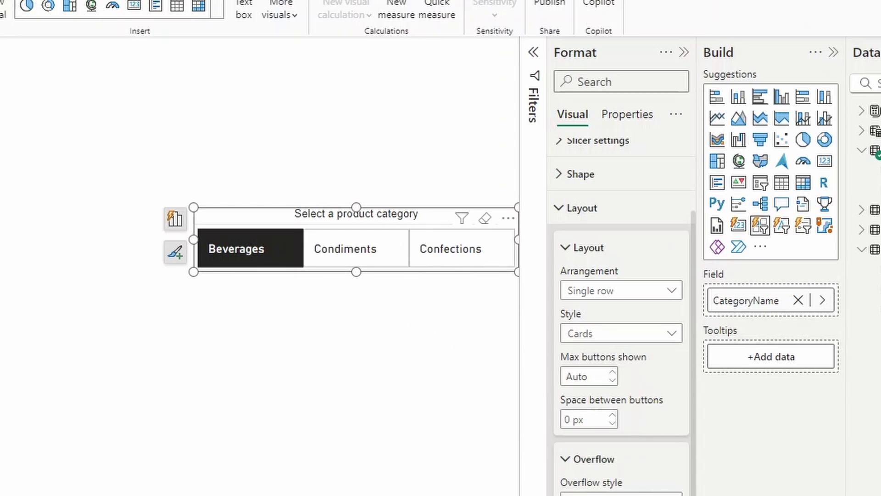
Step: Set the category label font in Callout values to Arial, size 11
click(618, 335)
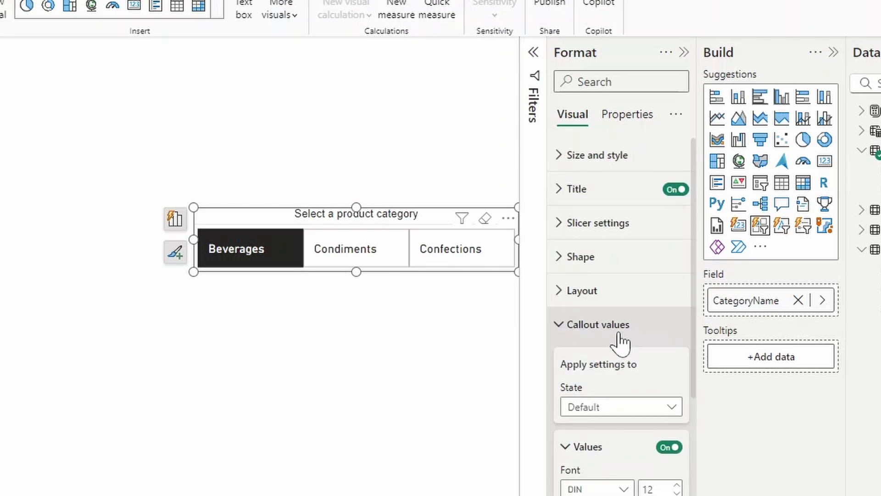
scroll(619, 342, down, 2)
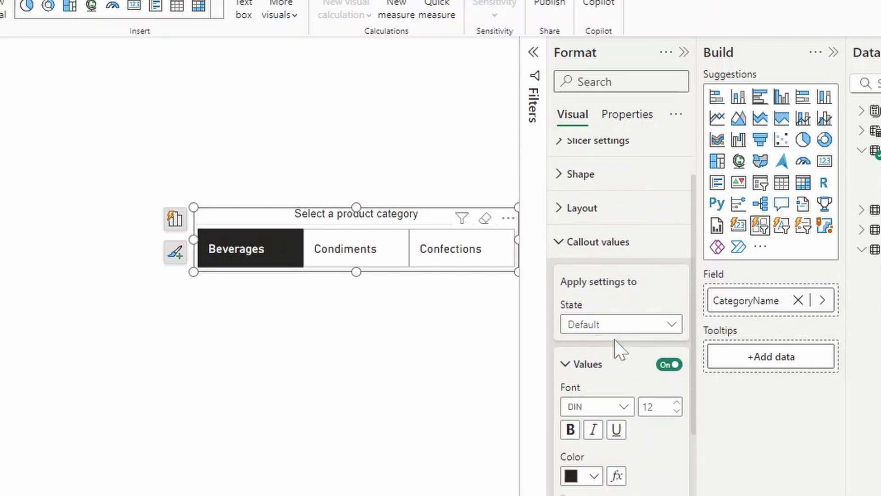
click(615, 408)
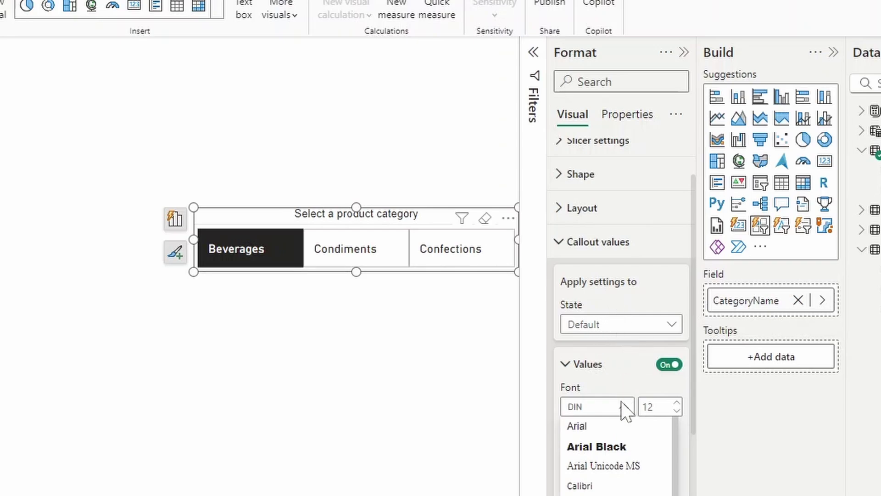
click(613, 427)
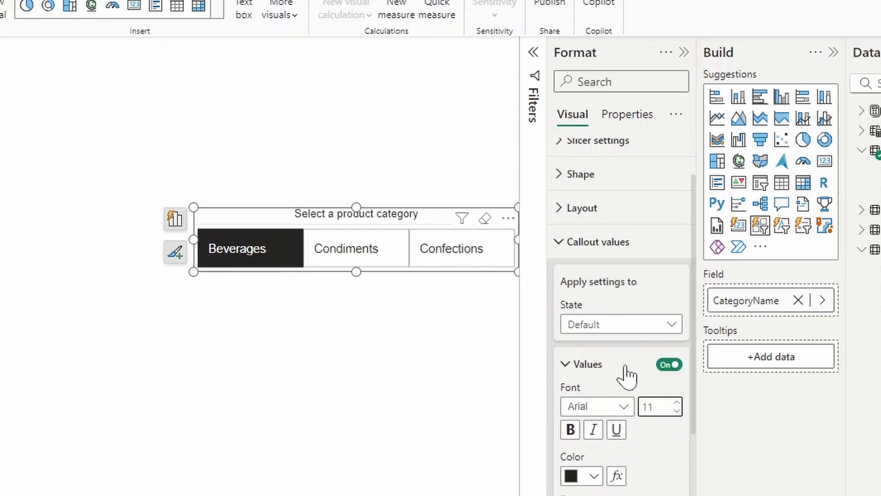
scroll(625, 403, down, 2)
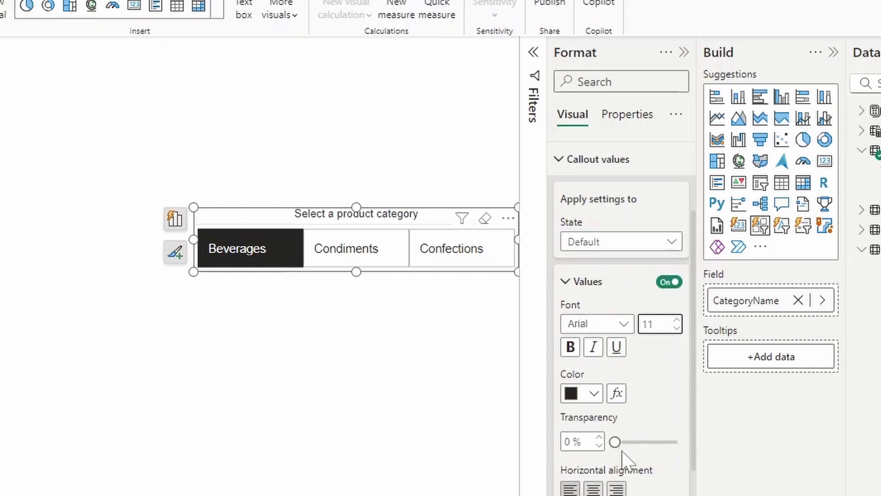
Step: Centre the category labels within their buttons
click(593, 487)
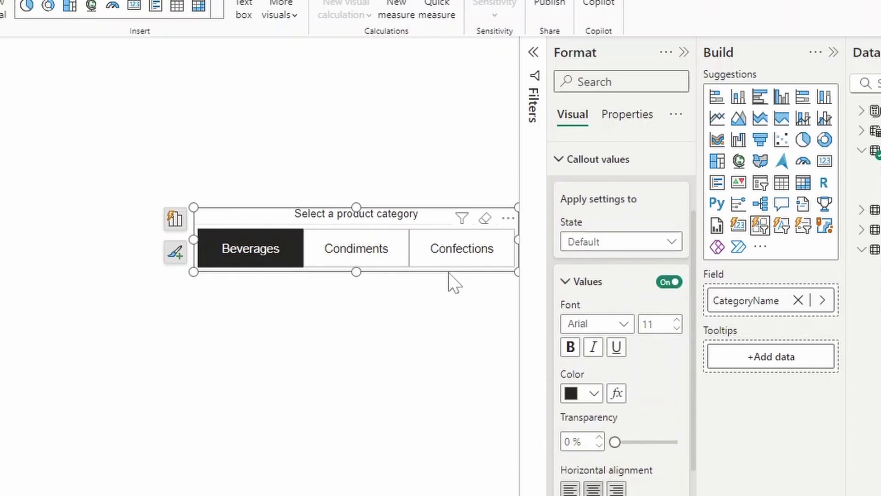
scroll(641, 376, down, 6)
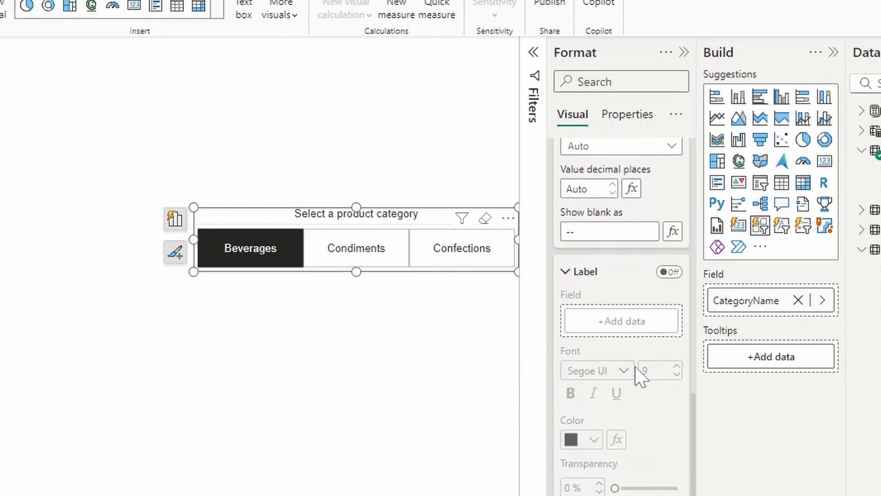
scroll(641, 377, up, 6)
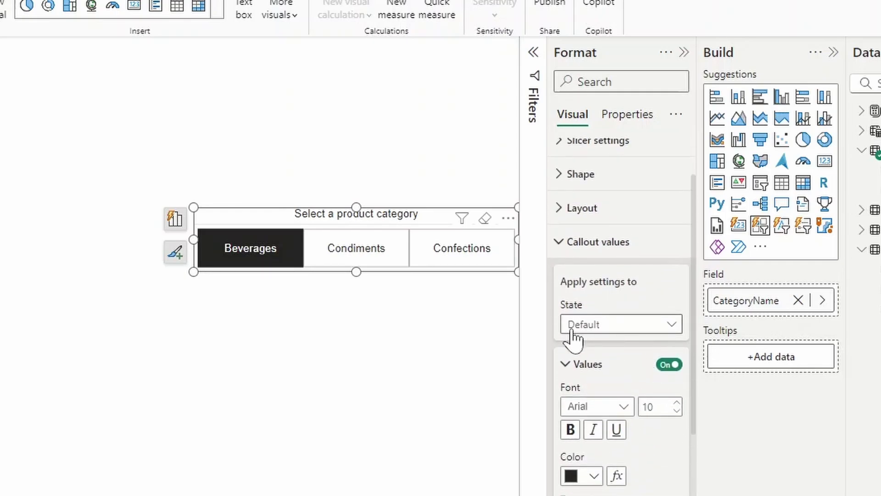
Step: Make the Selected state's label text black and bold
click(606, 326)
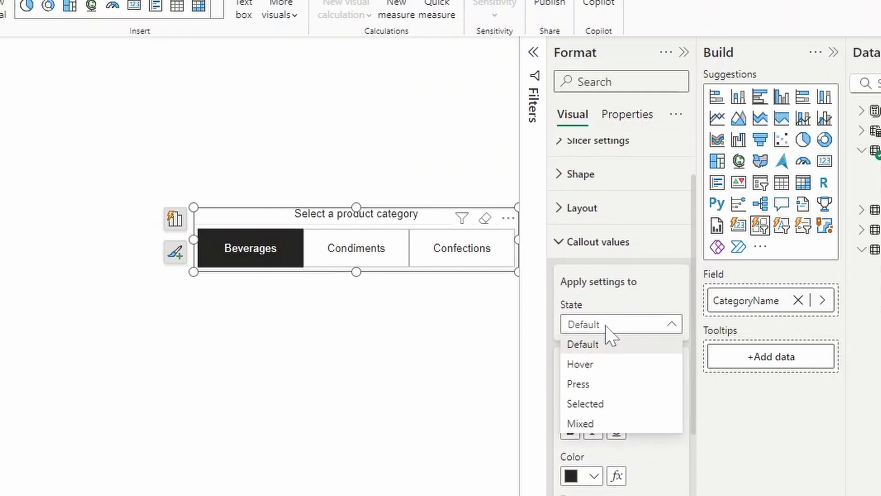
click(625, 403)
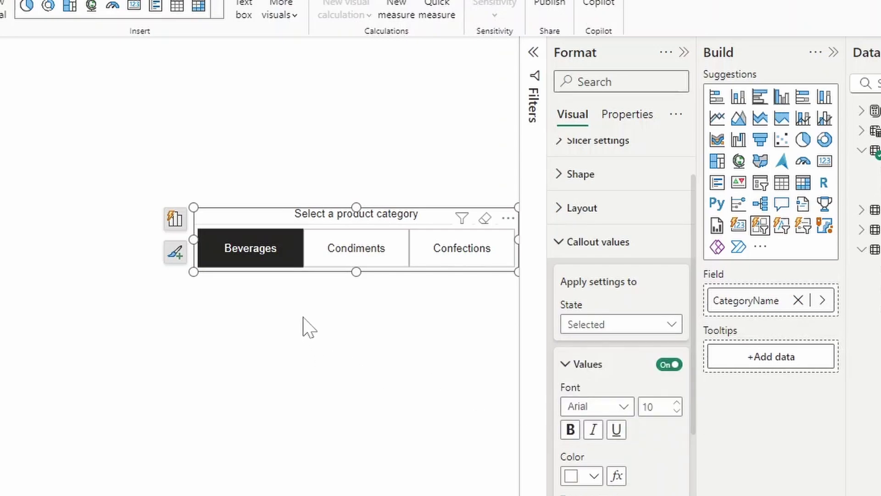
scroll(651, 484, down, 2)
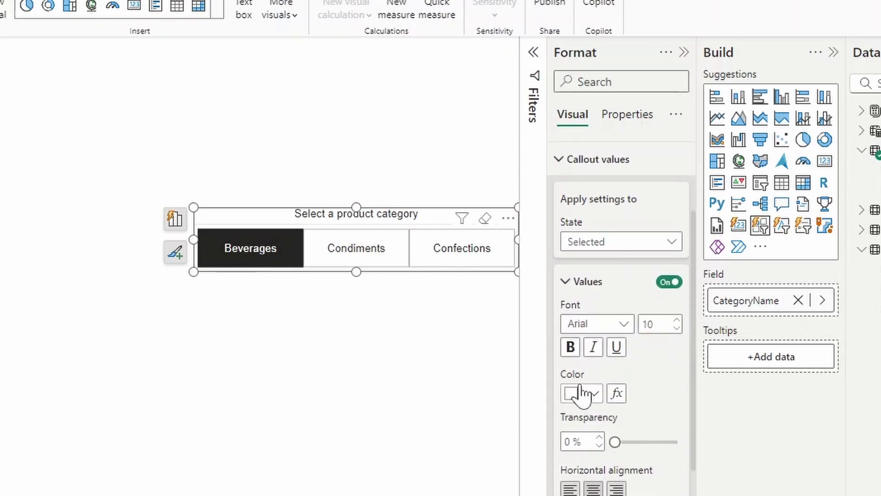
click(594, 393)
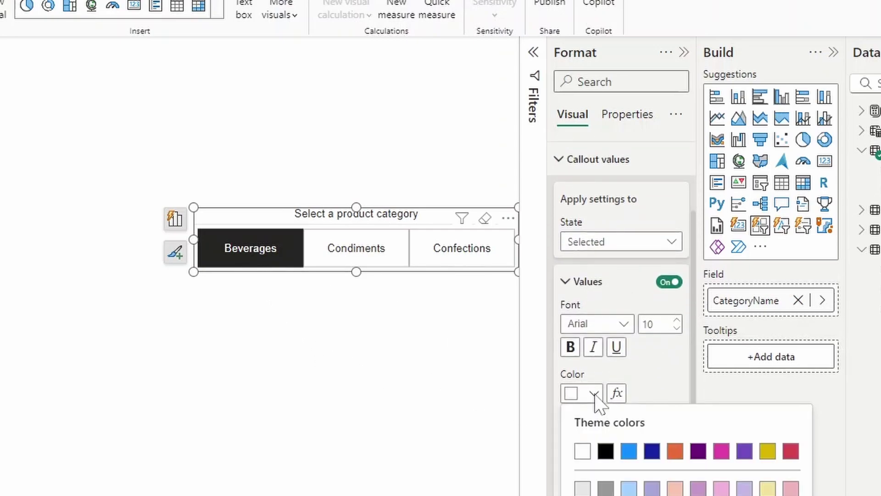
click(605, 450)
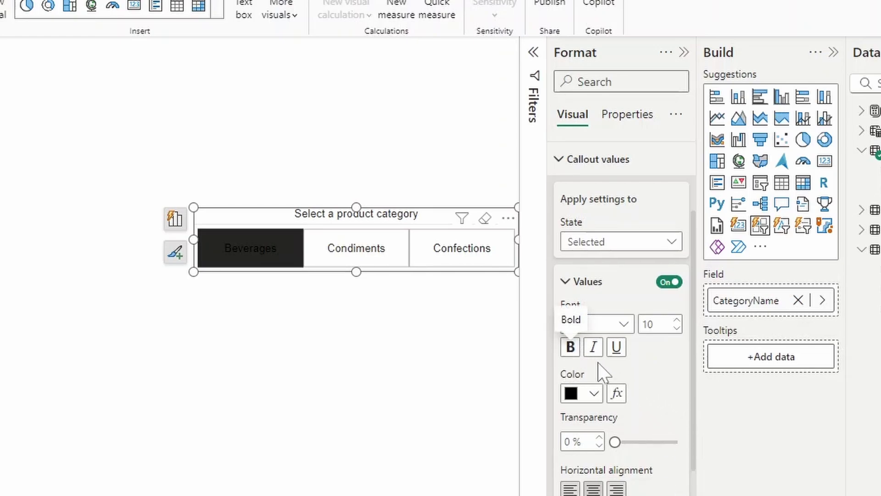
click(571, 349)
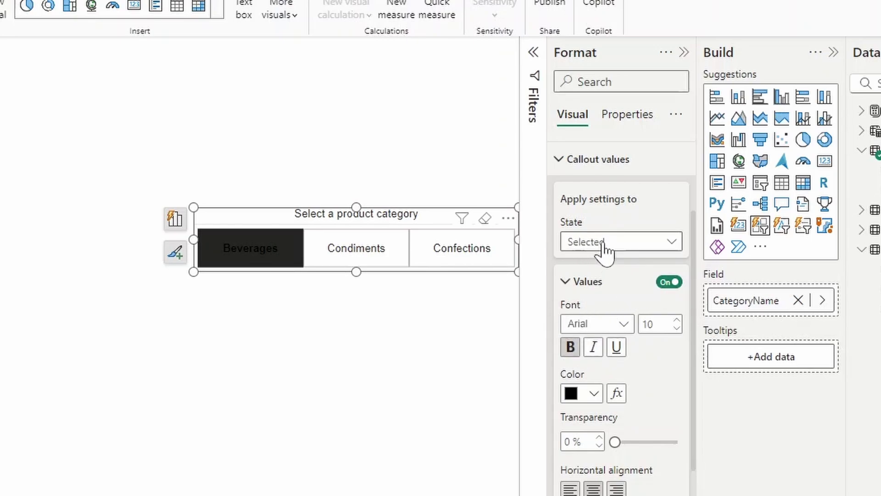
click(598, 159)
Step: Turn off Border and Fill for the default-state slicer buttons
click(599, 430)
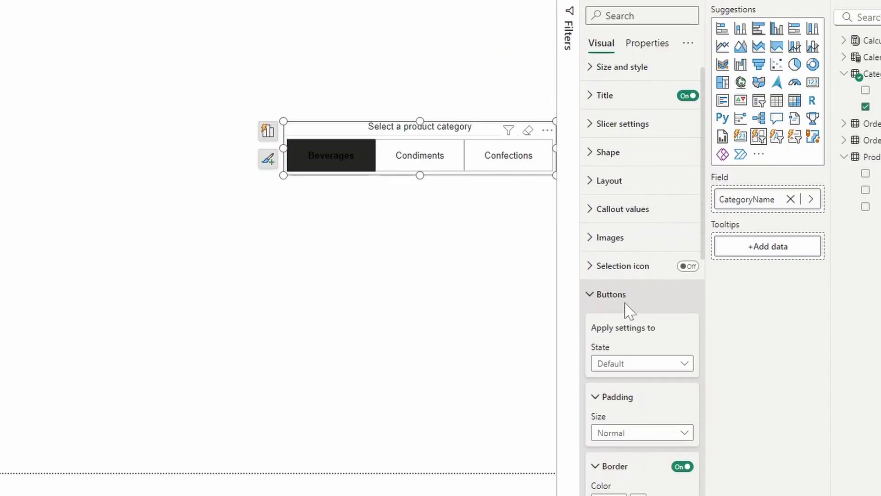
scroll(627, 310, down, 3)
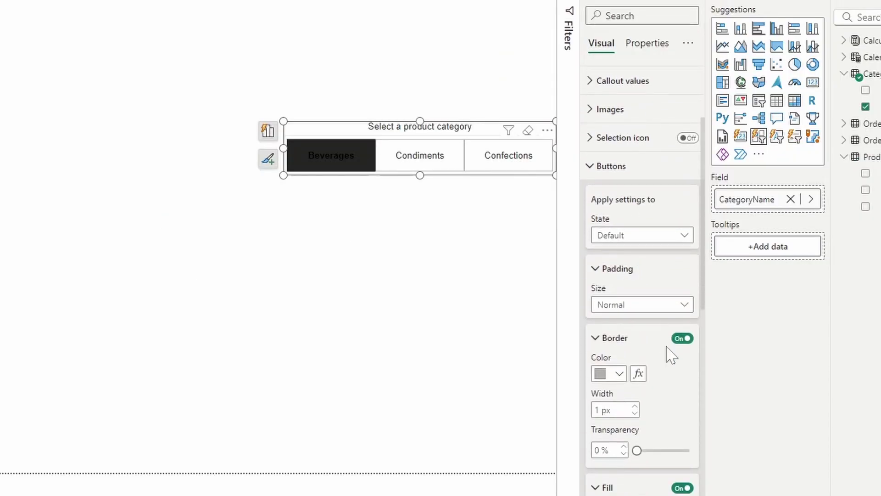
scroll(670, 356, down, 2)
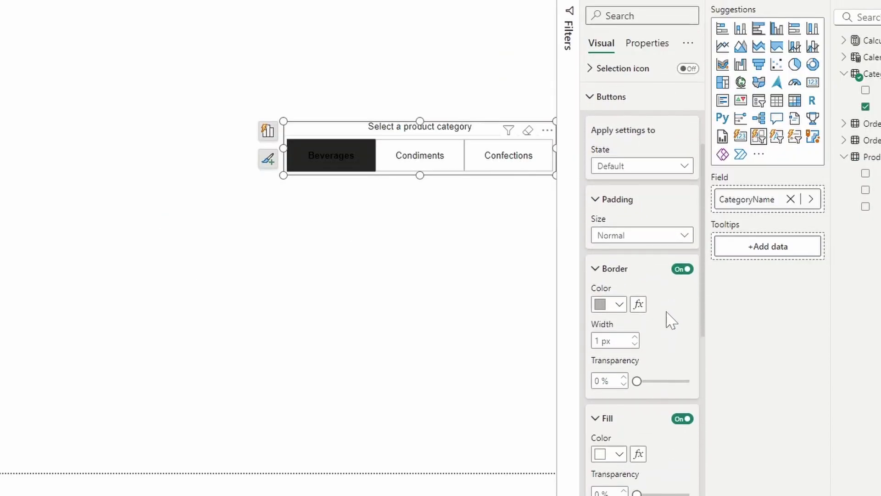
click(682, 270)
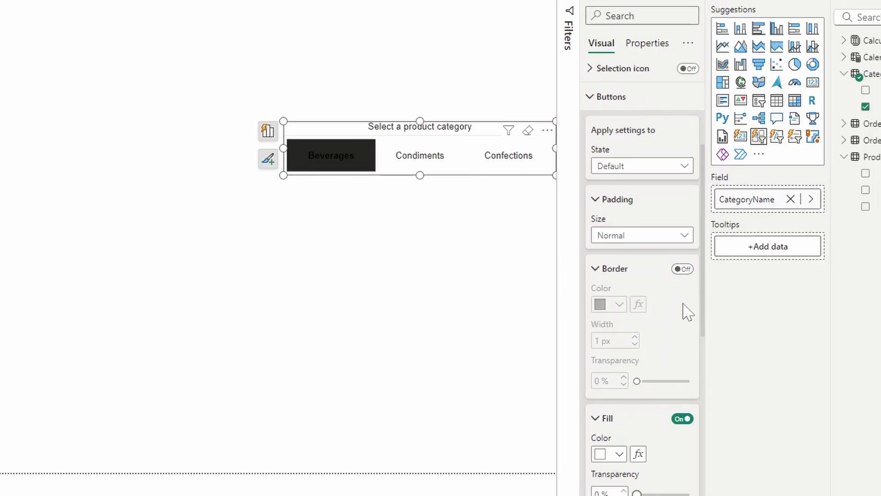
scroll(679, 322, down, 3)
click(683, 281)
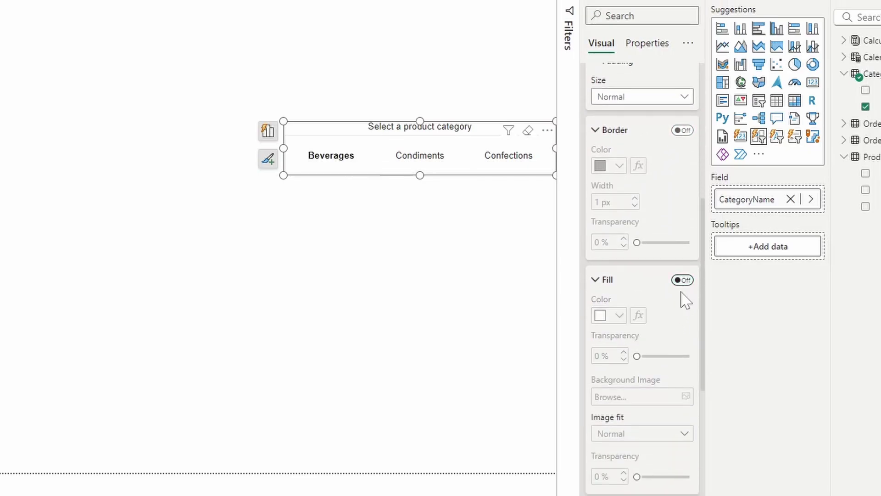
scroll(681, 321, down, 8)
scroll(676, 363, down, 2)
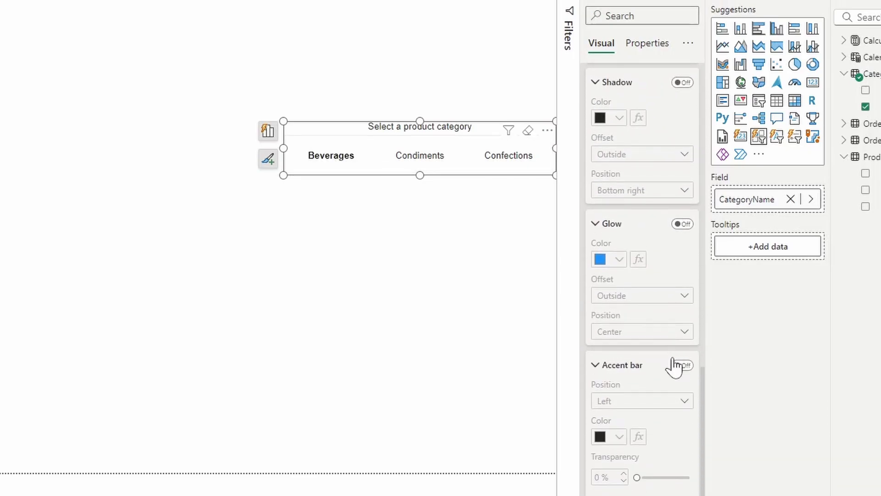
Step: Turn on a bottom accent bar for the buttons, coloured light grey #e6e6e6
click(680, 367)
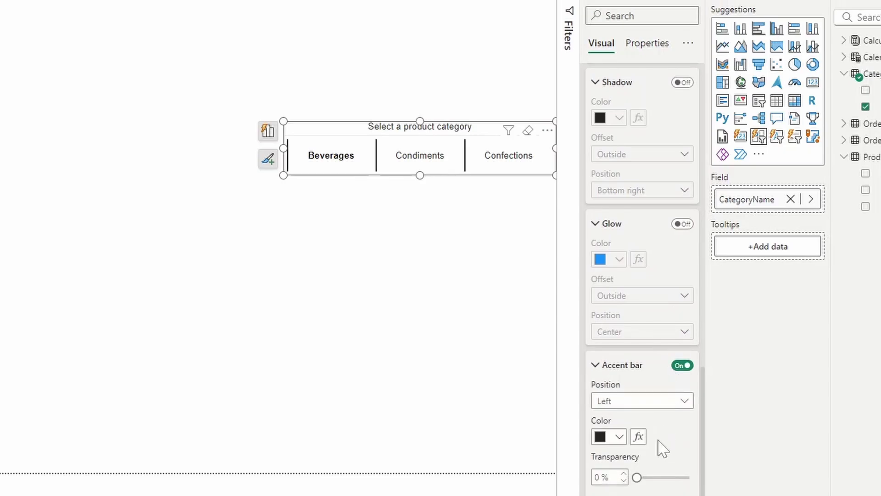
click(664, 402)
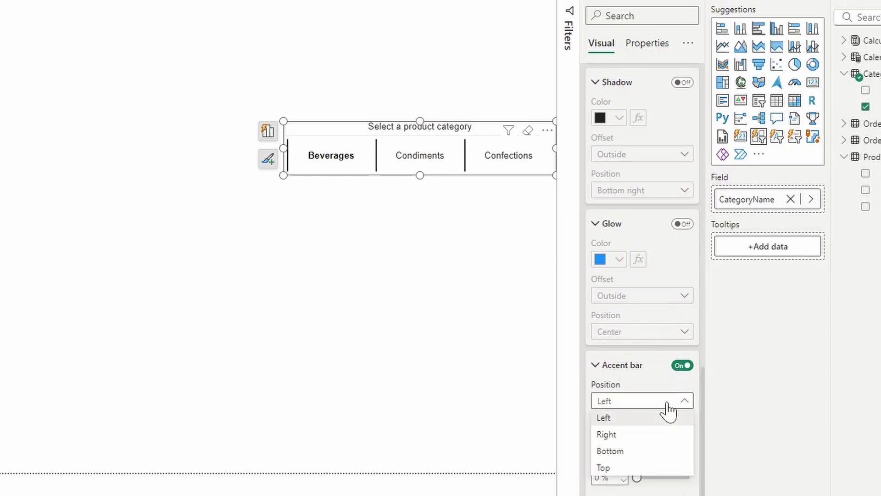
click(638, 451)
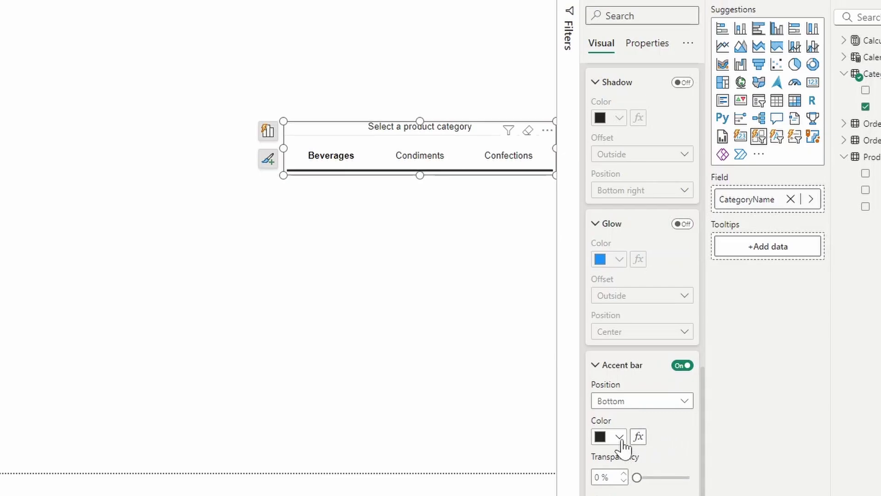
scroll(654, 436, up, 10)
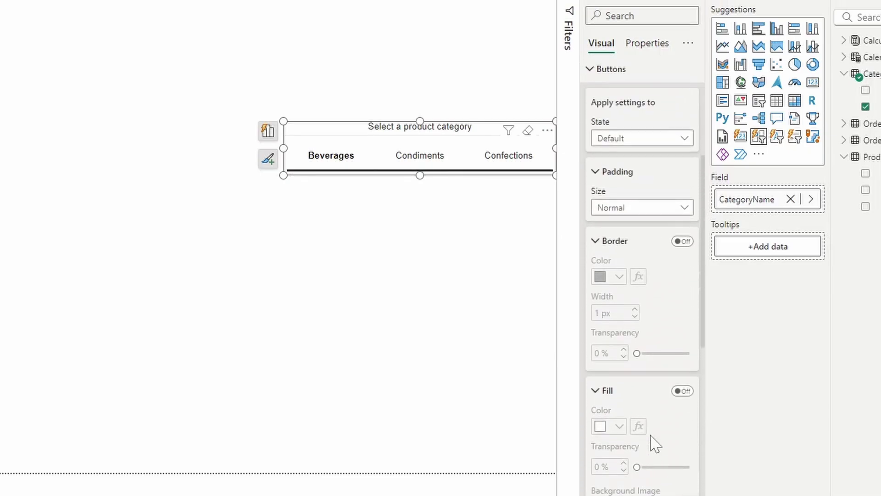
scroll(635, 230, down, 10)
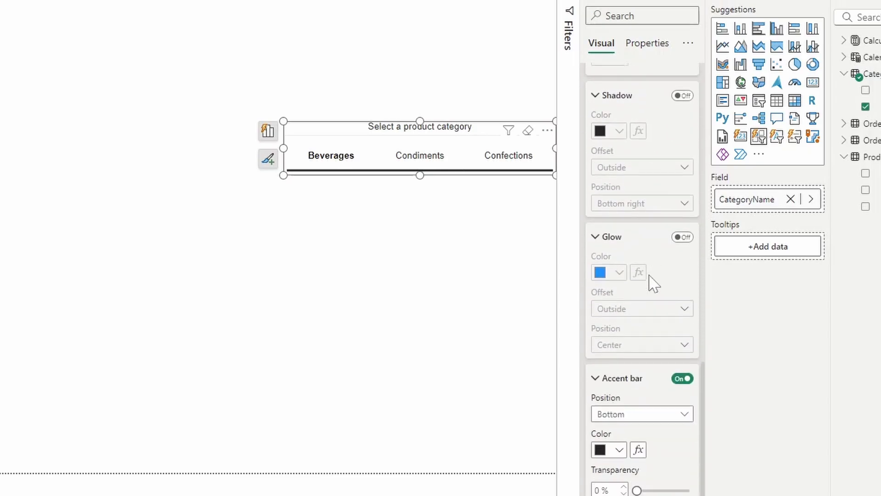
click(619, 437)
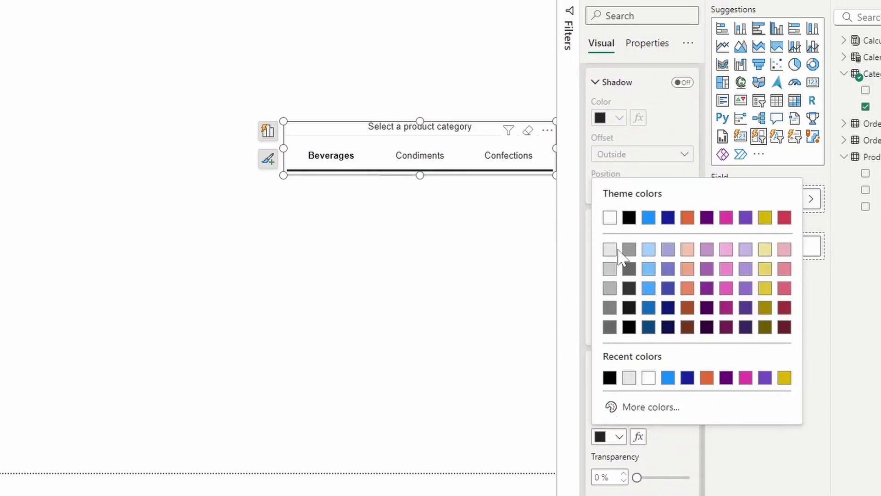
click(627, 378)
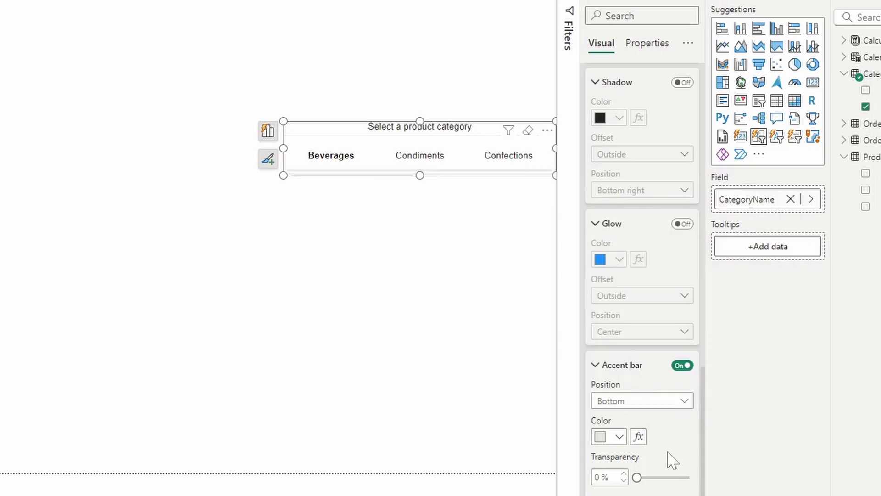
scroll(675, 449, up, 10)
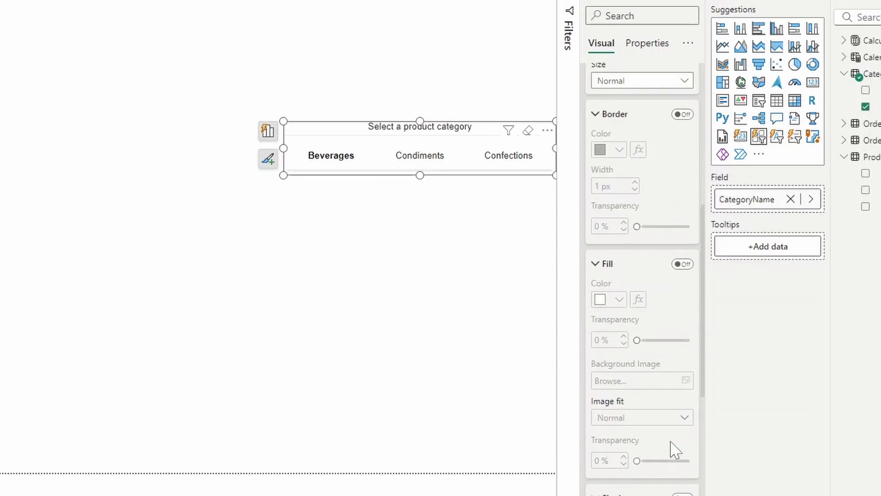
Step: Give the Selected state a black accent bar, then make the slicer shorter and wider
click(644, 154)
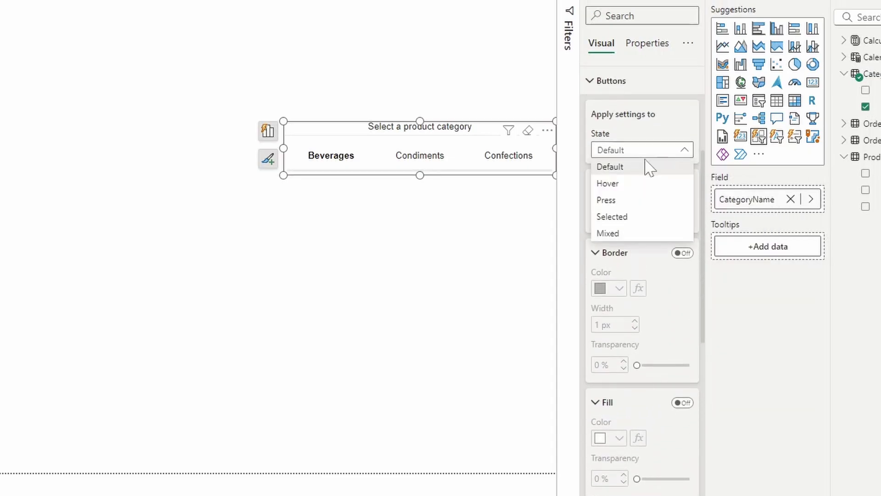
click(636, 217)
scroll(637, 222, down, 10)
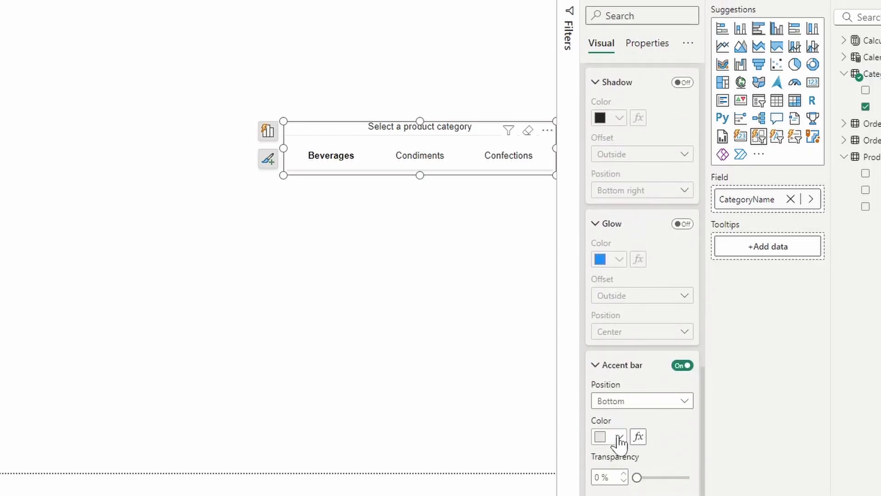
click(619, 437)
click(627, 377)
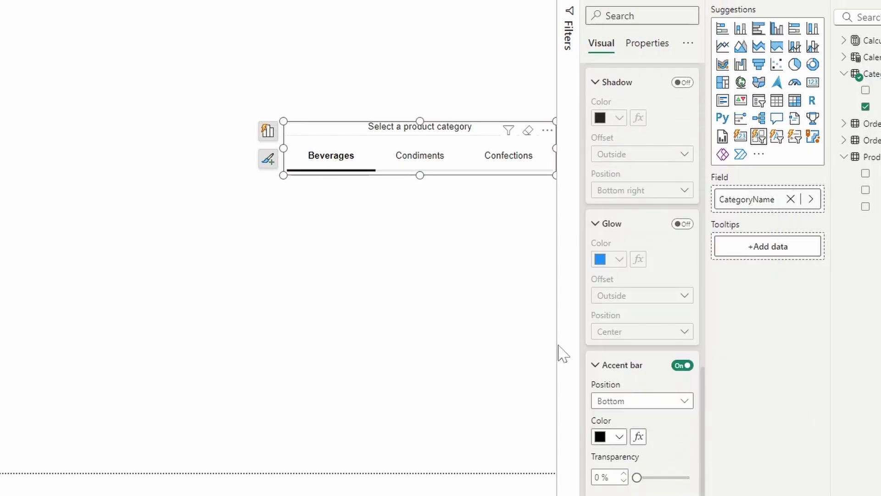
drag(420, 175, 438, 166)
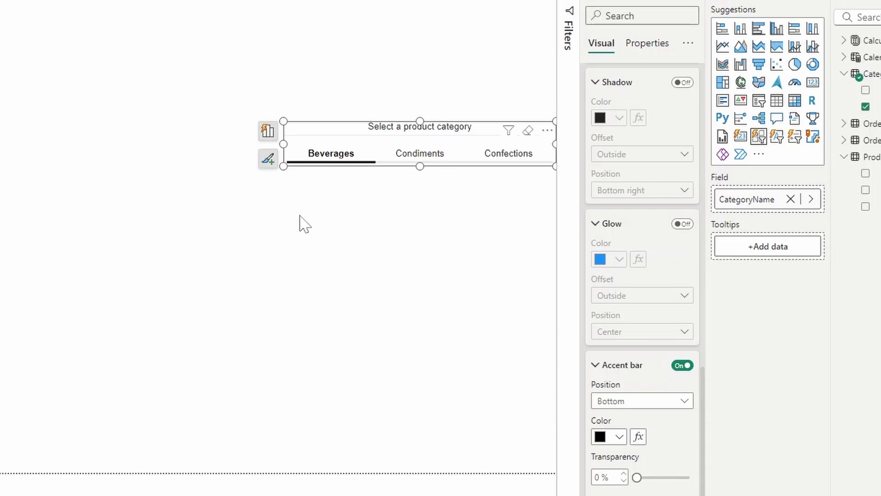
drag(285, 143, 160, 151)
Step: Include Seafood in the slicer's CategoryName filter and select the new Seafood tile
click(564, 4)
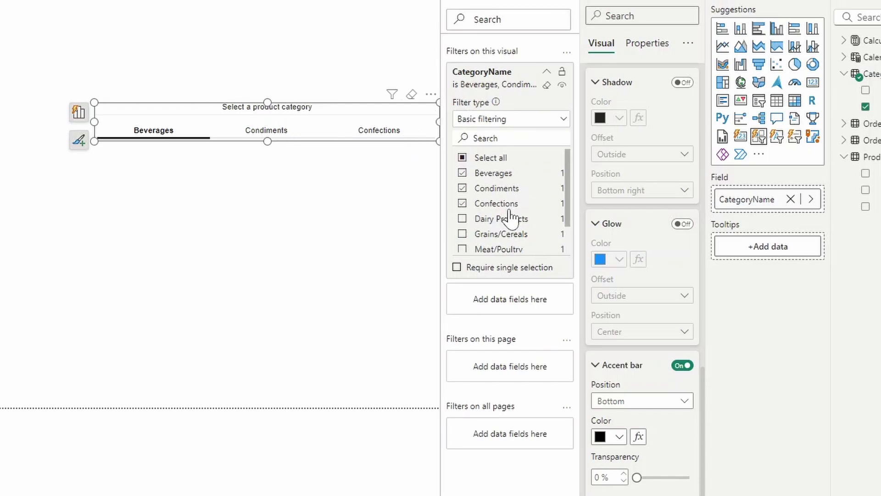
scroll(511, 238, down, 1)
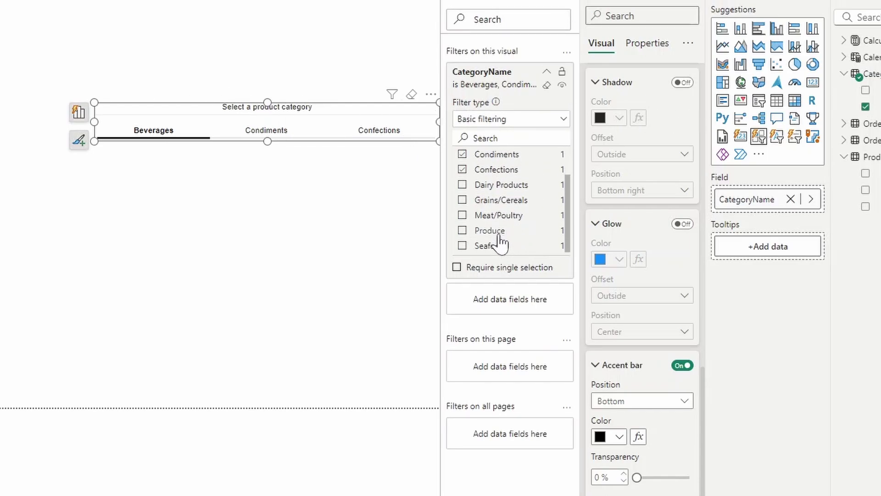
click(503, 248)
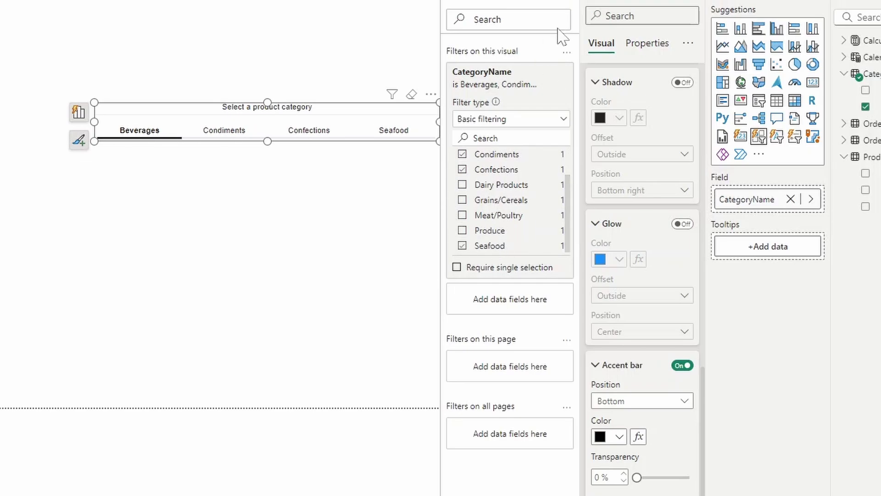
click(569, 7)
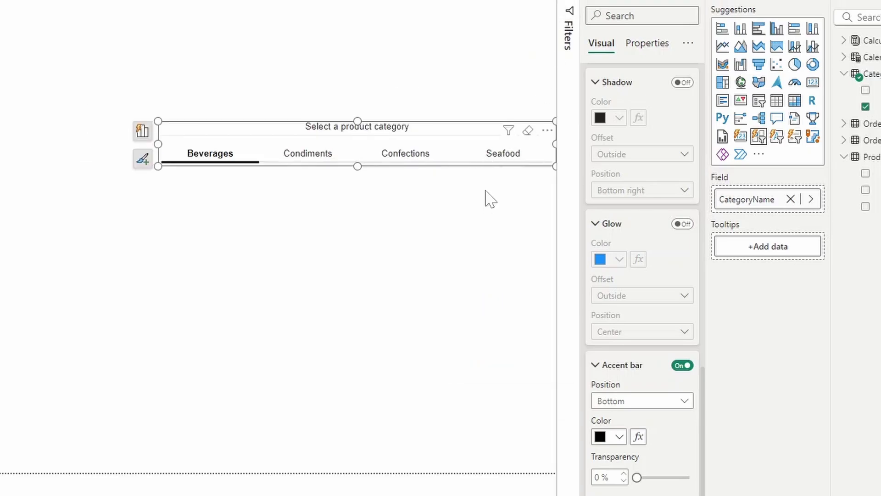
click(504, 158)
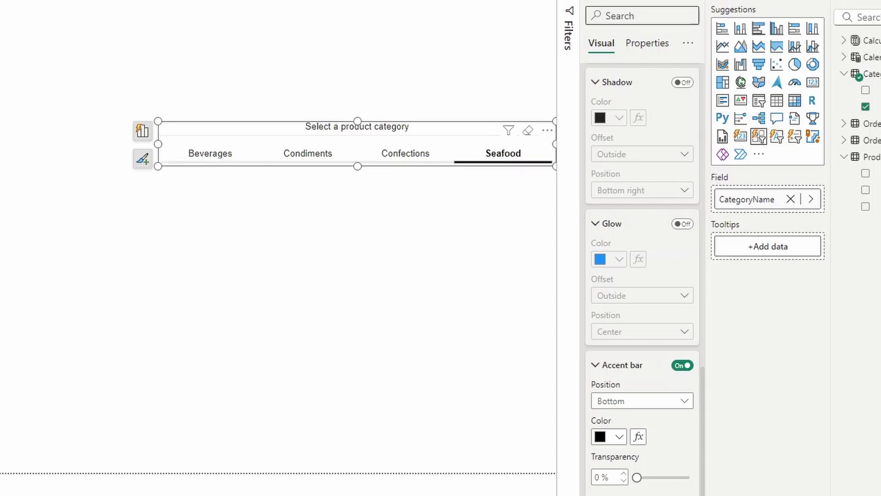
Step: Select Confections, then Condiments, to check the bold label with black underline
click(408, 160)
click(318, 164)
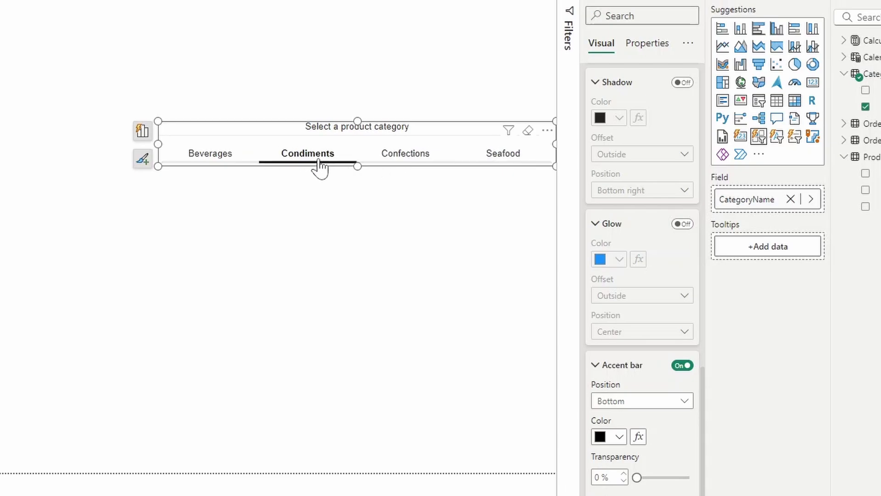
Step: Deselect the slicer to preview the four-tile tab bar with Condiments underlined
click(283, 81)
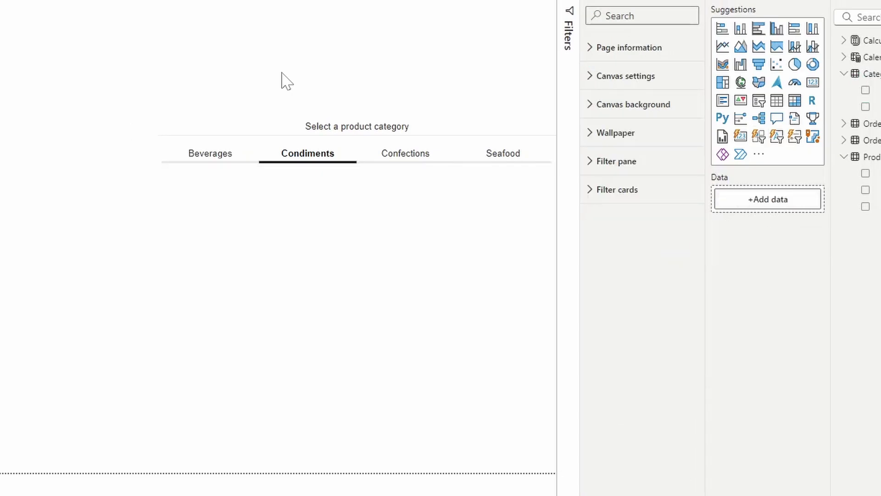